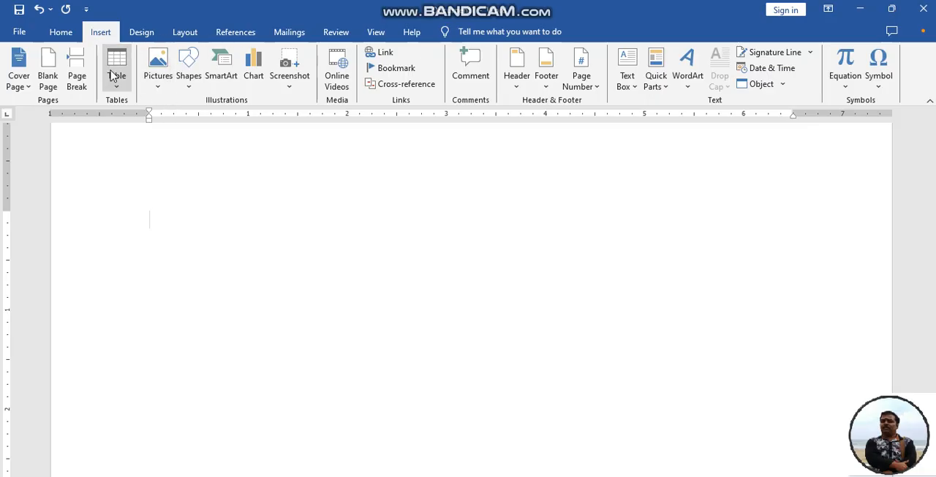
# Insert a table with three columns and three rows into the blank document
pyautogui.click(116, 82)
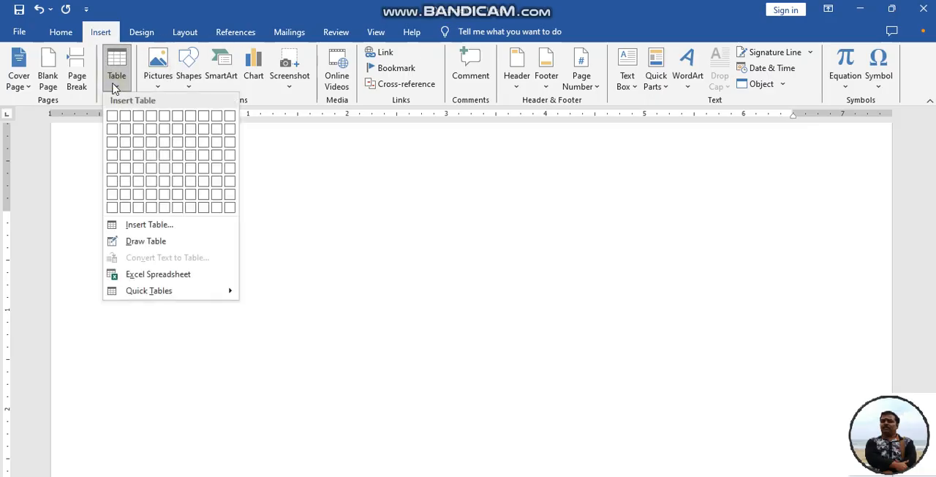
pyautogui.click(142, 145)
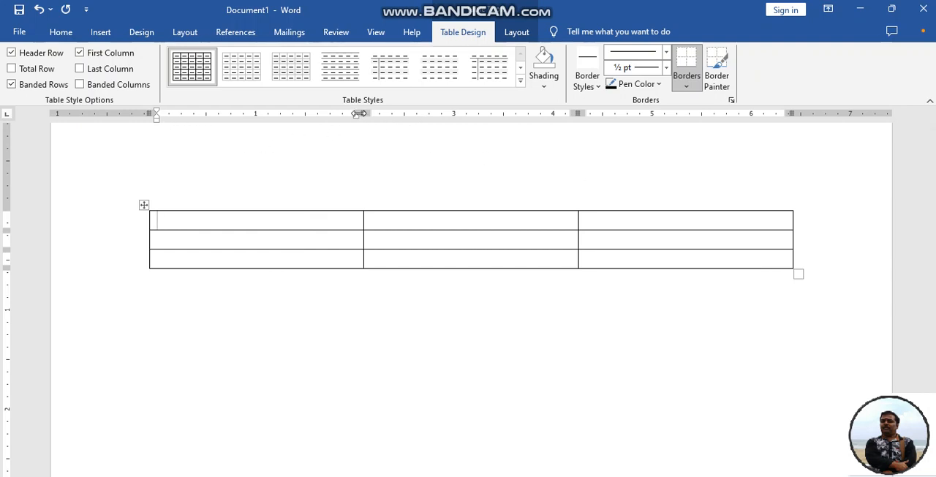
# Adjust the first column's width, enlarge the whole table and slightly reduce the first row's height
pyautogui.moveTo(363, 114); pyautogui.dragTo(261, 114)
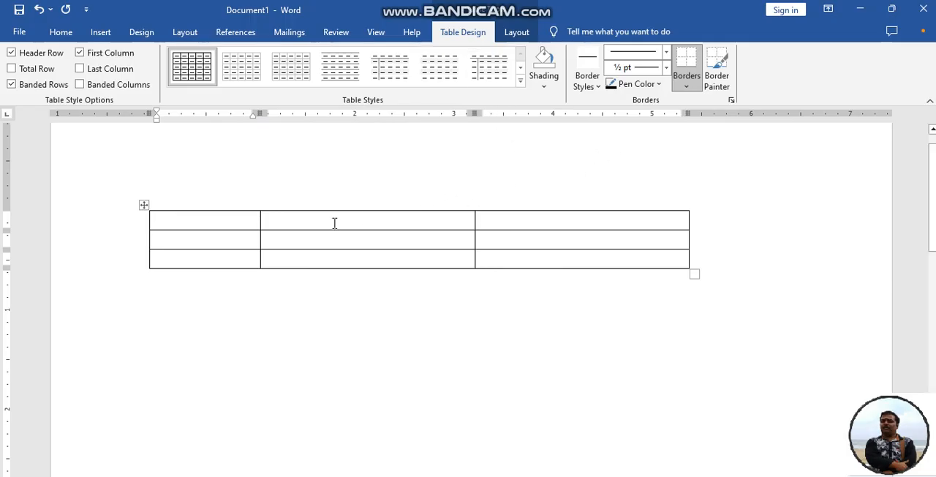
pyautogui.moveTo(259, 222); pyautogui.dragTo(327, 221)
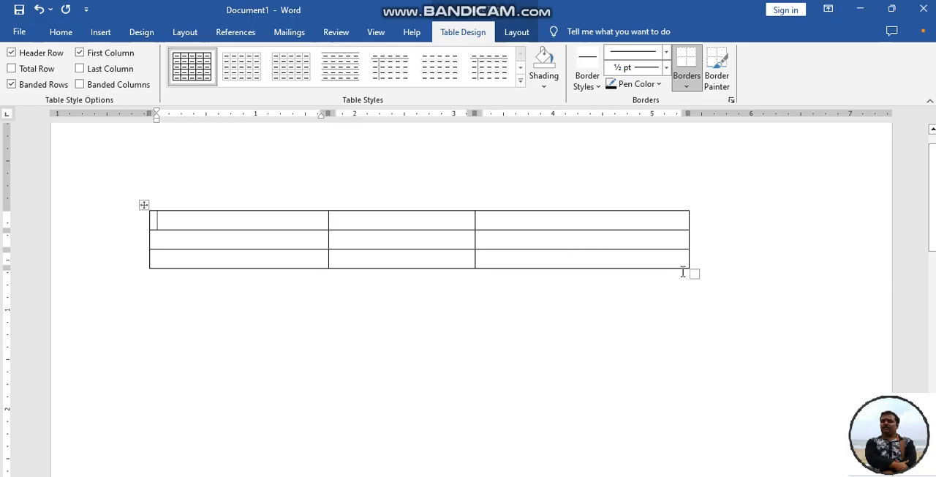
pyautogui.moveTo(694, 274); pyautogui.dragTo(706, 315)
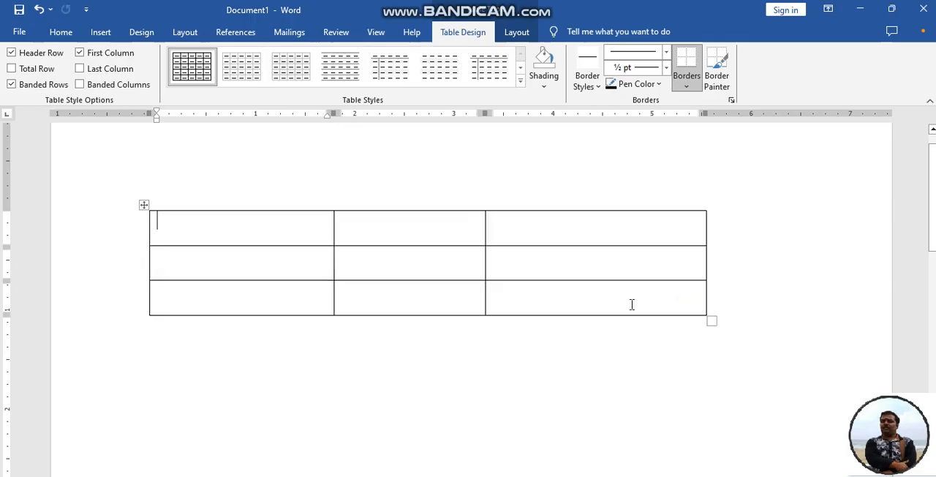
pyautogui.moveTo(6, 245)
pyautogui.mouseDown()
pyautogui.moveTo(5, 263)
pyautogui.moveTo(7, 241)
pyautogui.mouseUp()
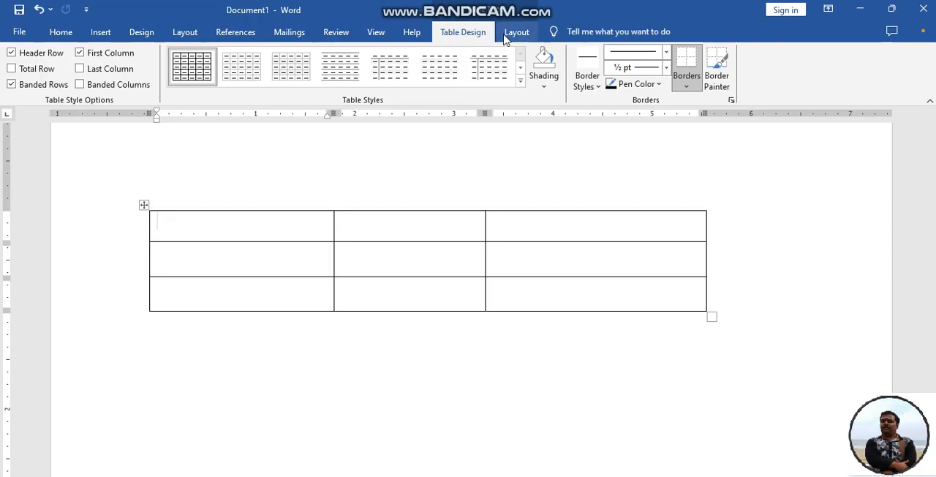
# Apply an orange banded table style, and undo all table changes back to the blank page
pyautogui.click(520, 84)
pyautogui.click(299, 160)
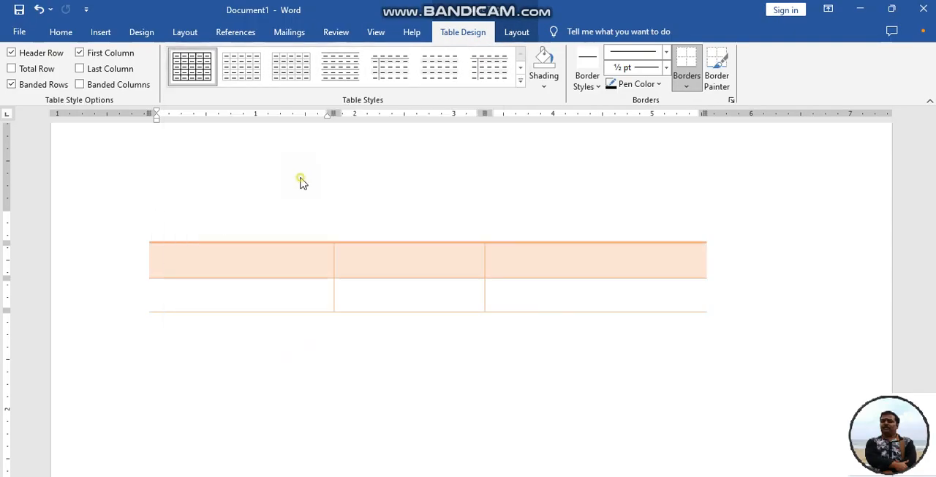
pyautogui.click(510, 36)
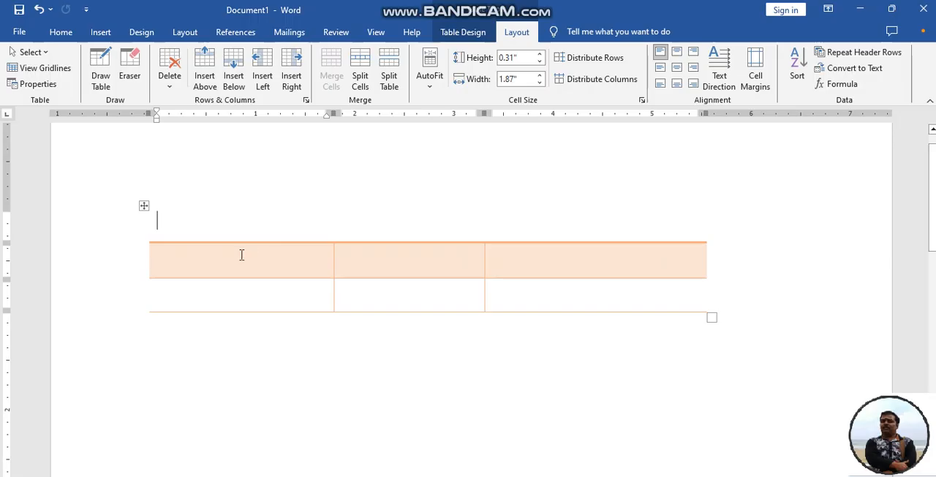
pyautogui.hotkey('ctrl', 'z')
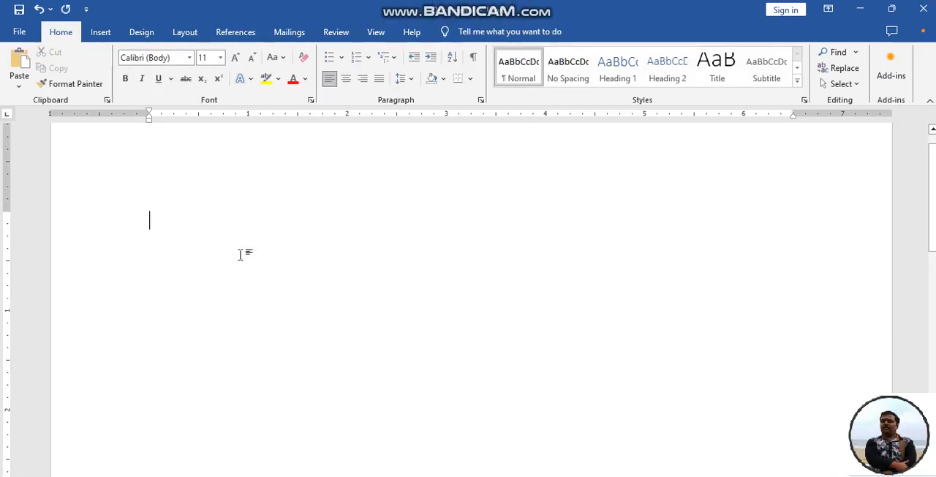
# Insert a table by specifying 4 columns and 3 rows with automatic fixed column width
pyautogui.click(99, 34)
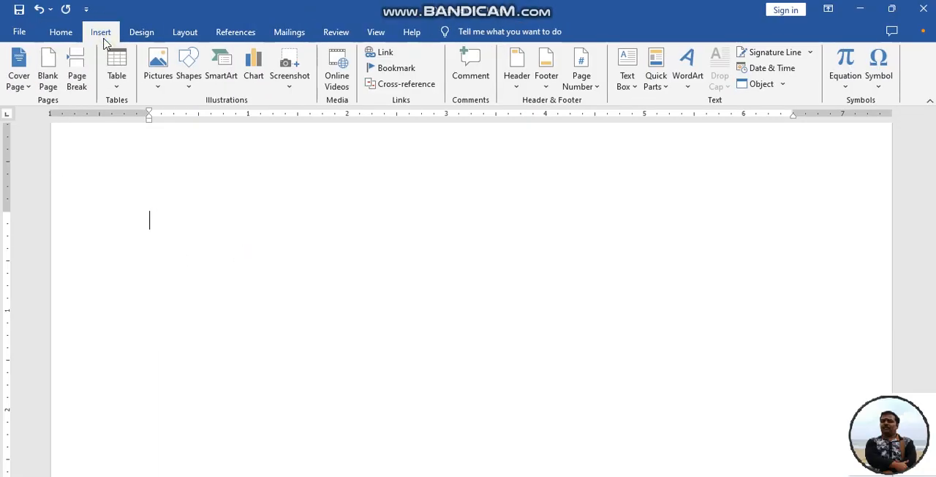
pyautogui.click(121, 90)
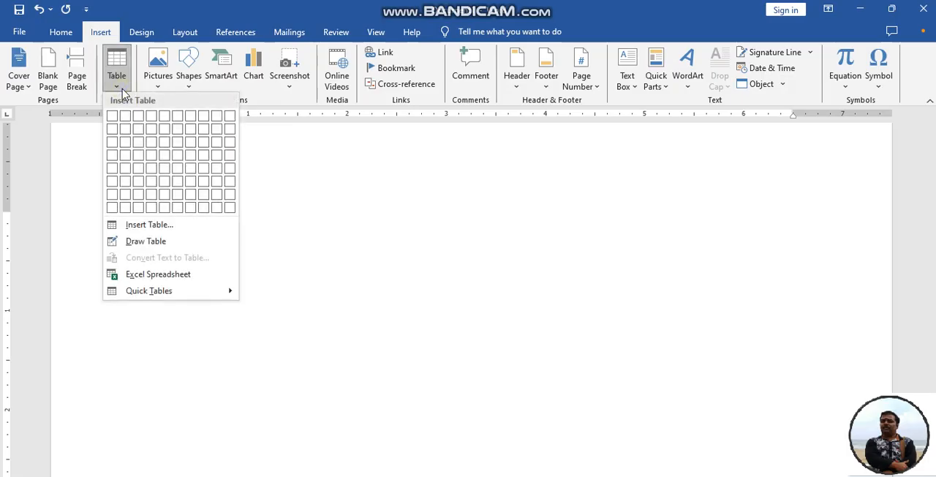
pyautogui.click(170, 228)
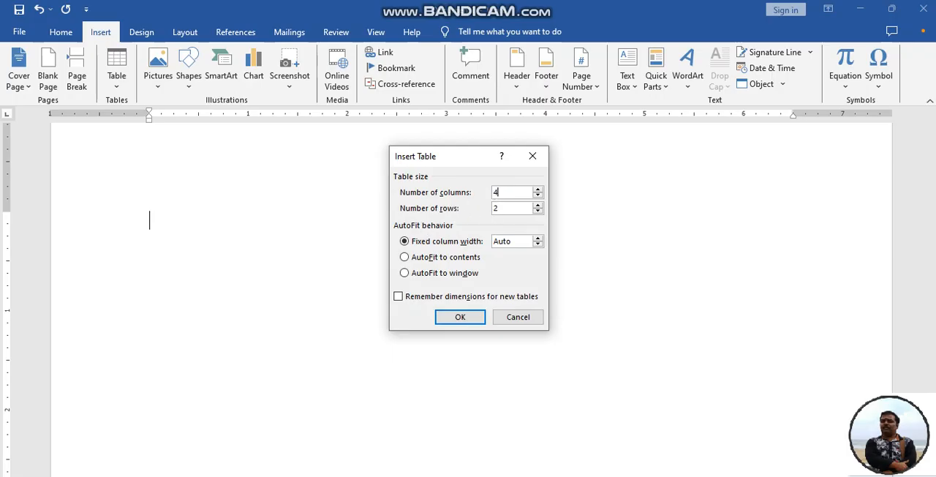
pyautogui.press('Tab')
pyautogui.write('3')
pyautogui.click(476, 318)
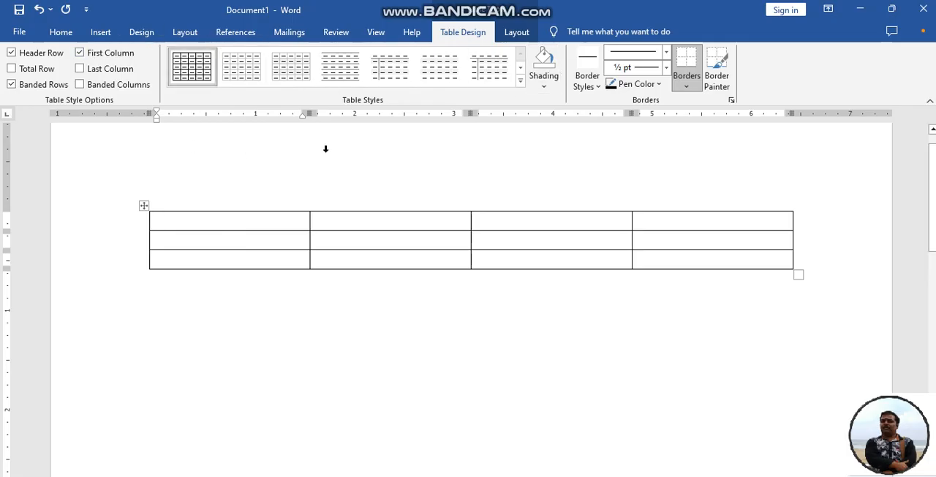
# Draw a vertical dividing line through the first column's cells in the first and second rows
pyautogui.click(517, 32)
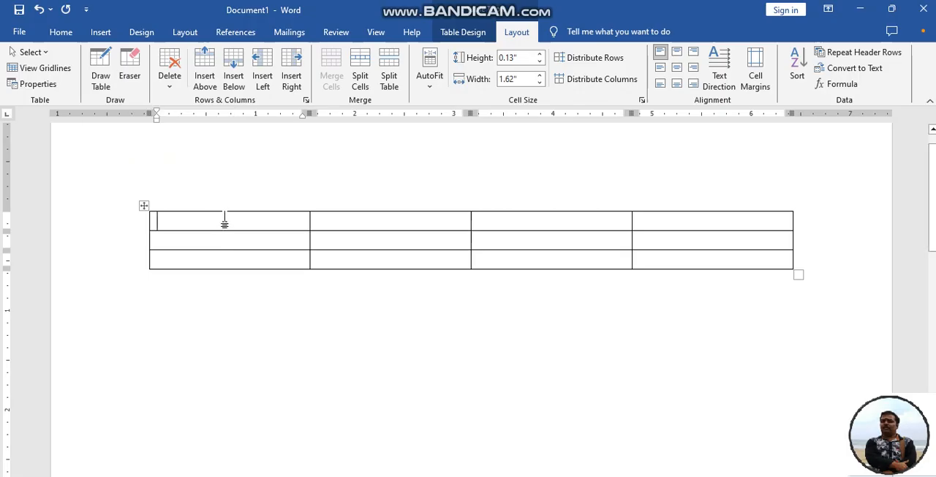
pyautogui.click(101, 64)
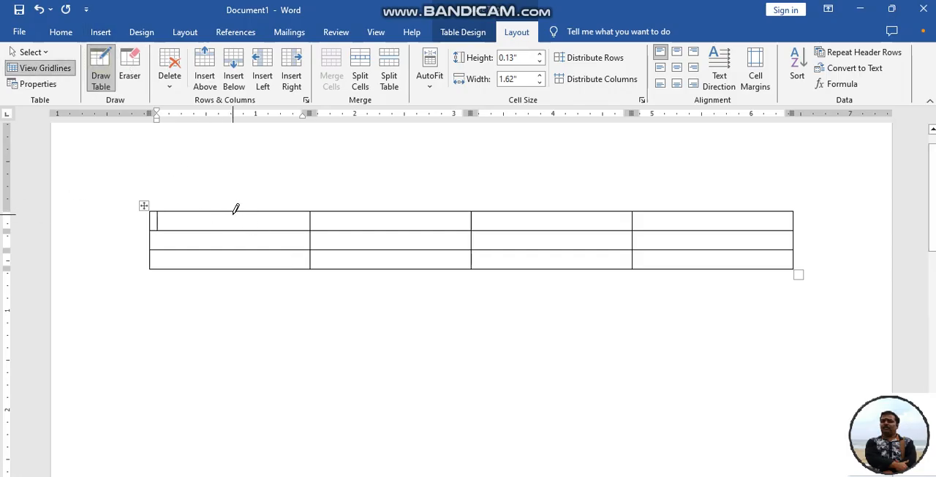
pyautogui.moveTo(234, 214); pyautogui.dragTo(232, 249)
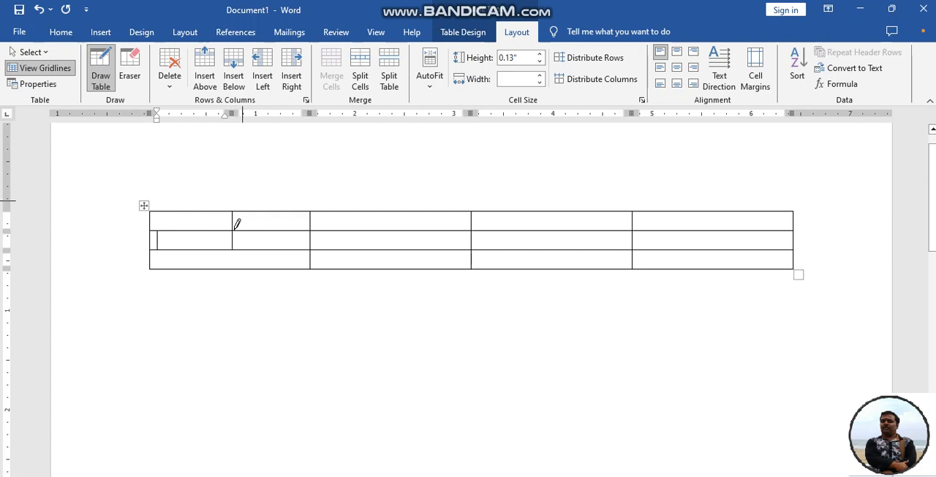
# Erase the dividing line in the first column and put the eraser away
pyautogui.click(130, 66)
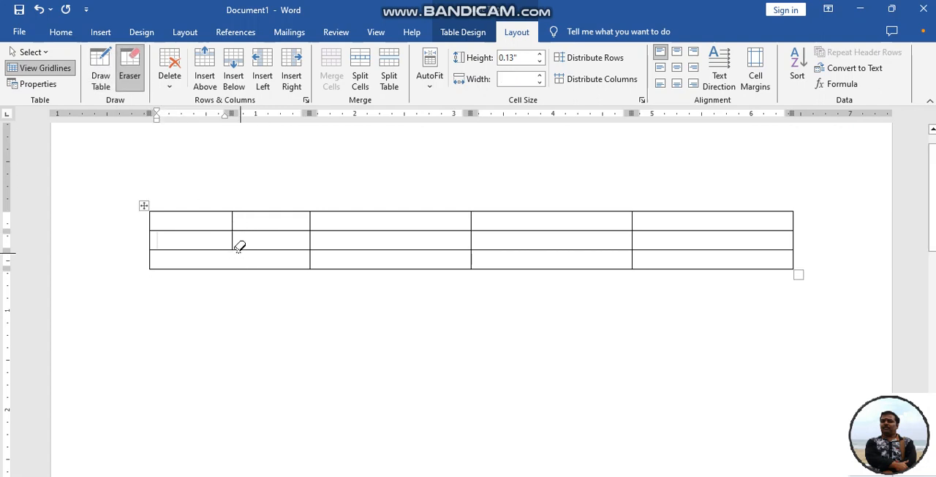
pyautogui.click(233, 218)
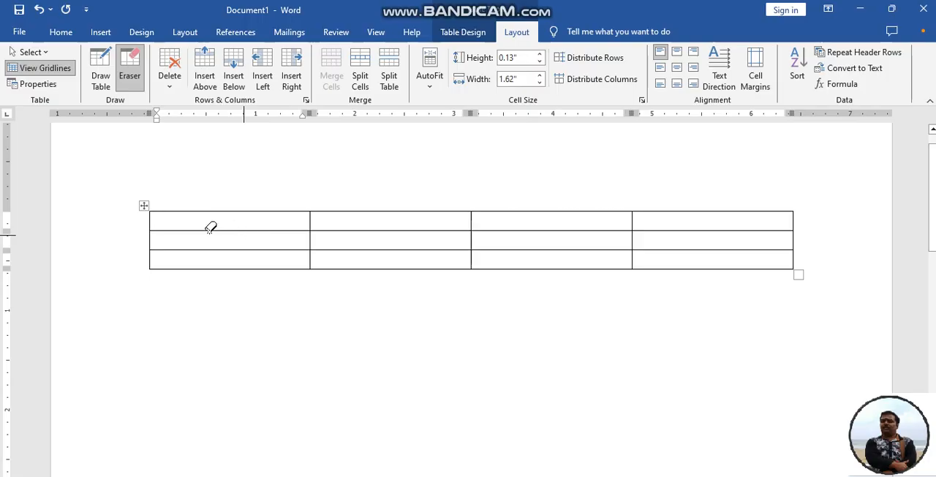
pyautogui.click(125, 82)
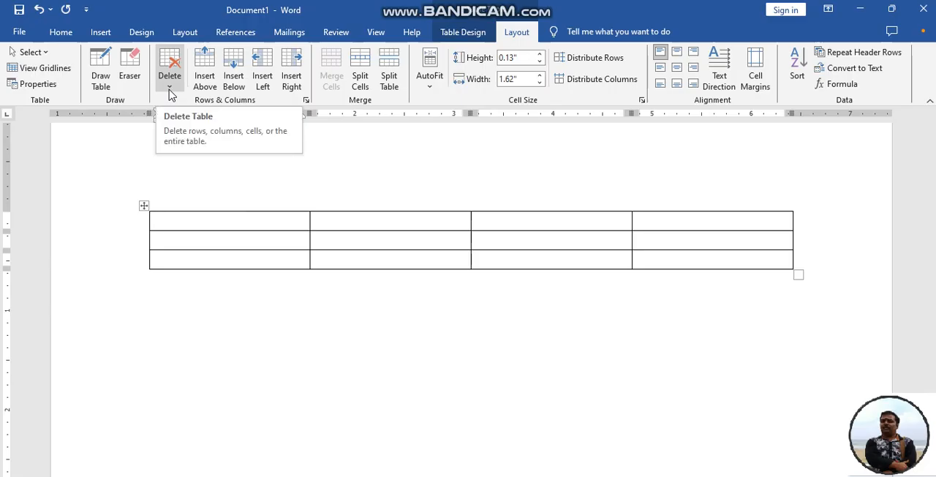
# Delete the first cell of the first row, shifting the remaining cells left
pyautogui.click(169, 91)
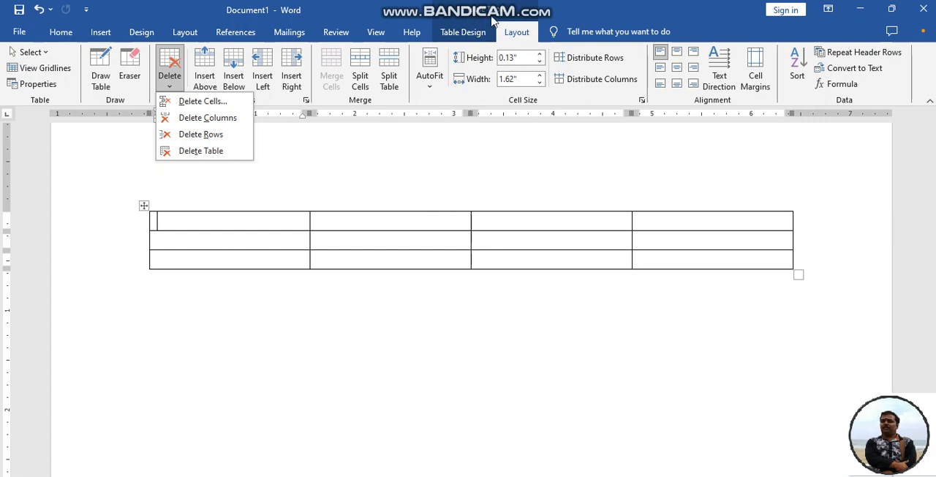
pyautogui.click(203, 101)
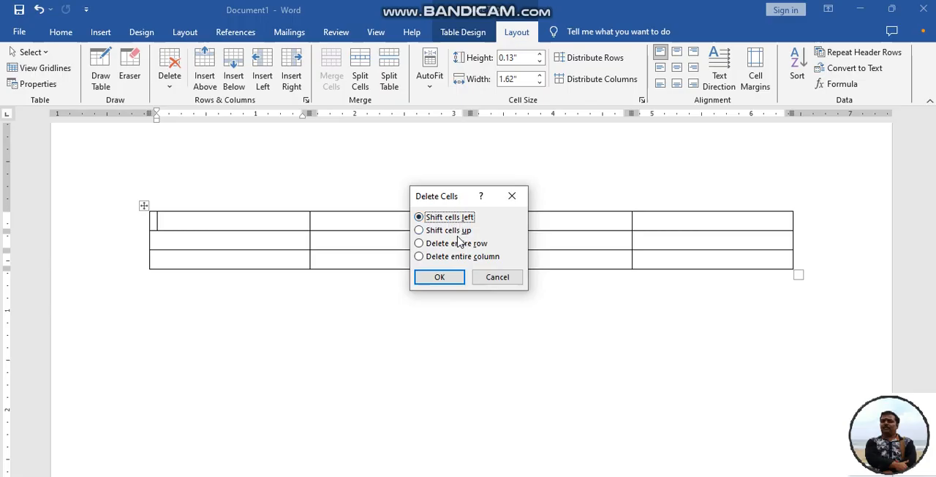
pyautogui.click(449, 278)
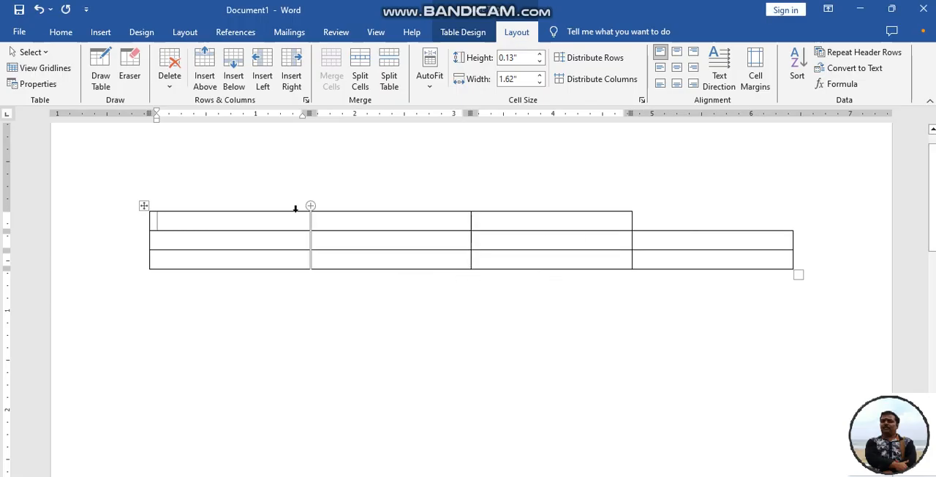
# Delete the first cell of the first row with the Shift cells up option
pyautogui.click(176, 94)
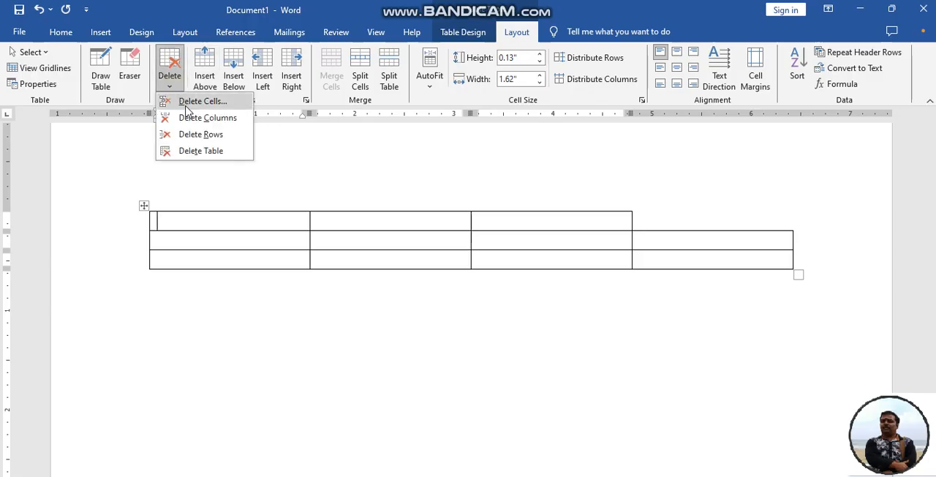
pyautogui.click(187, 107)
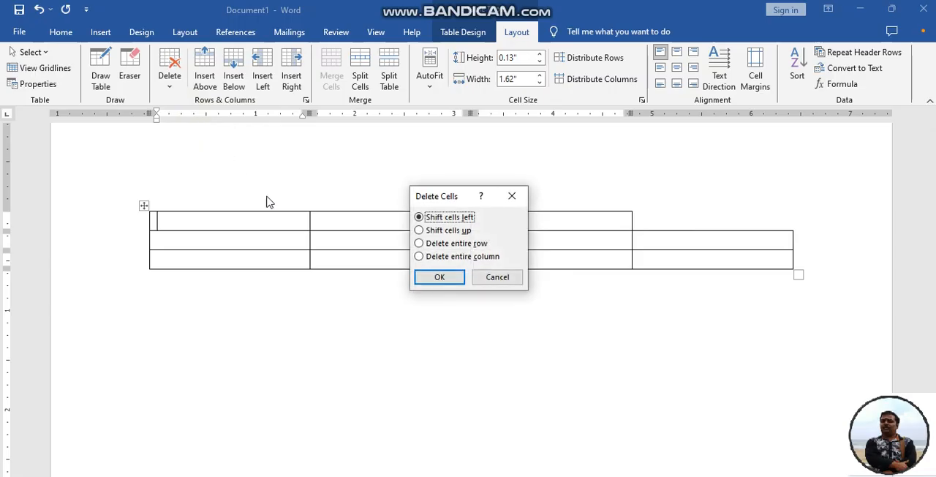
pyautogui.click(445, 231)
pyautogui.click(437, 277)
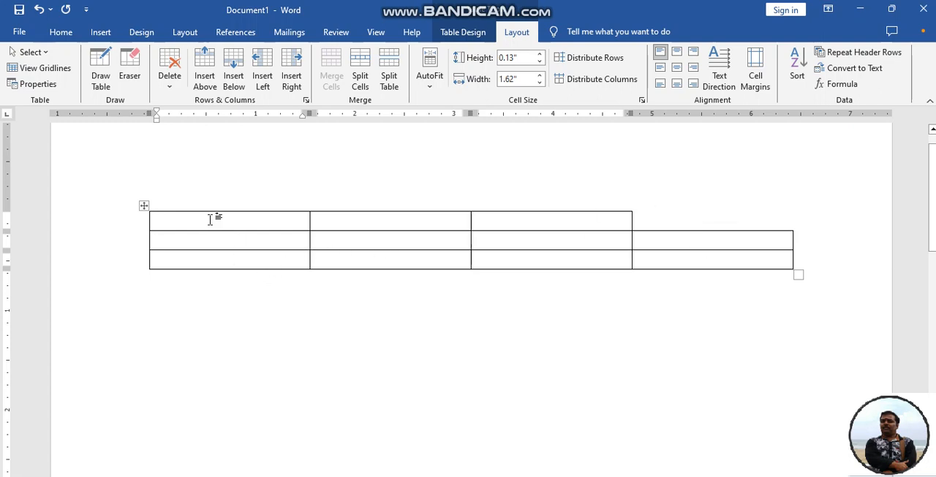
# Delete the fourth column, which only spans the second and third rows
pyautogui.click(165, 85)
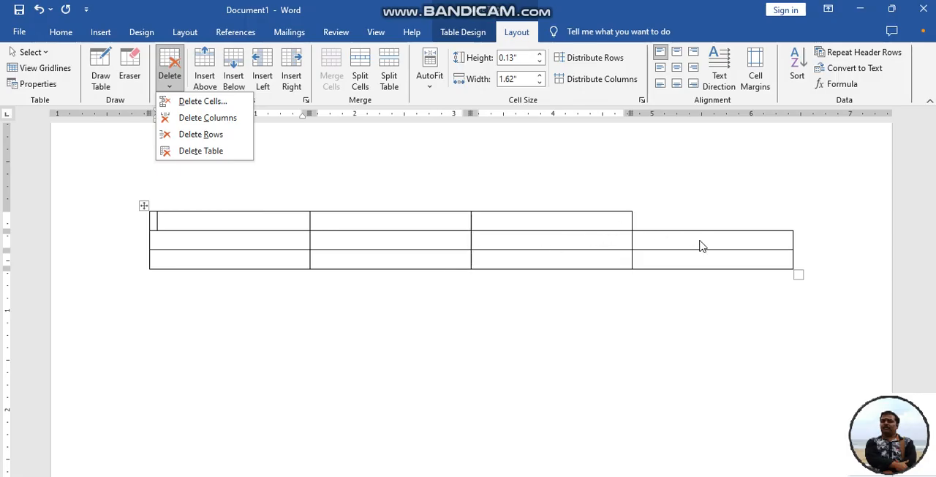
pyautogui.click(666, 241)
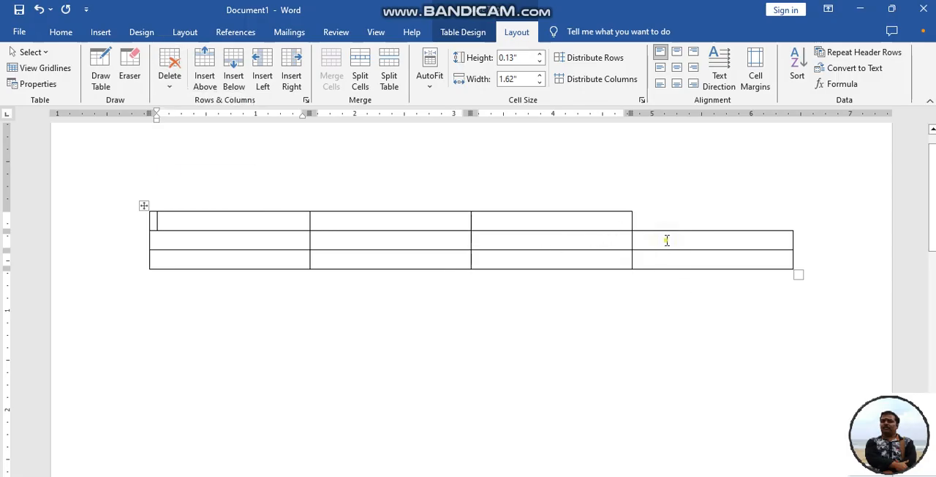
pyautogui.click(667, 242)
pyautogui.click(677, 260)
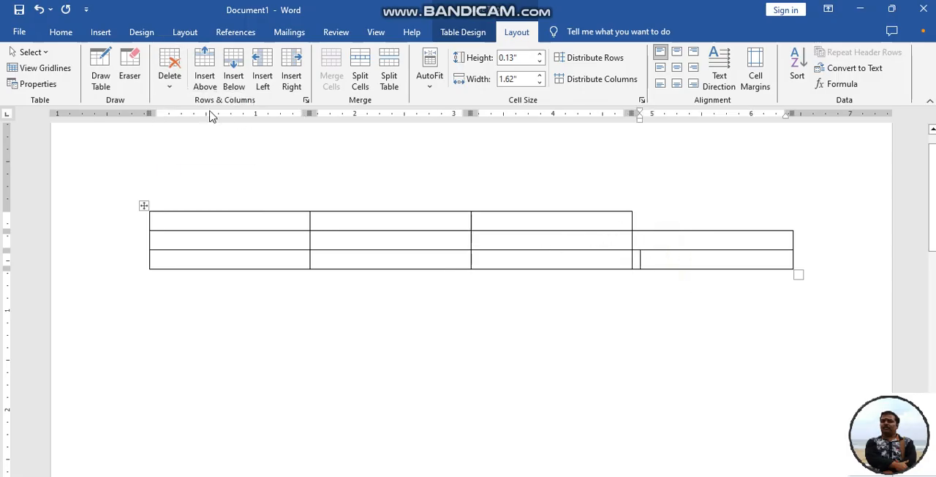
pyautogui.click(168, 88)
pyautogui.click(192, 121)
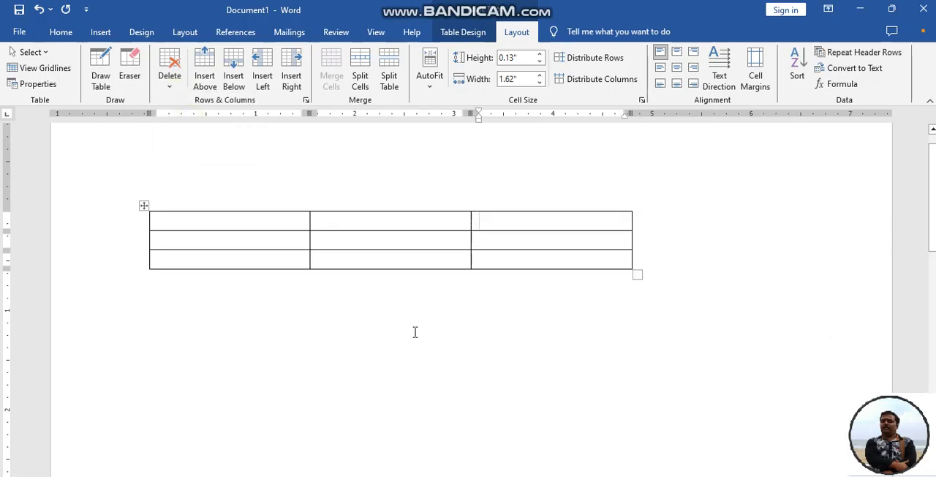
# Delete the first row of the table
pyautogui.click(175, 220)
pyautogui.click(169, 86)
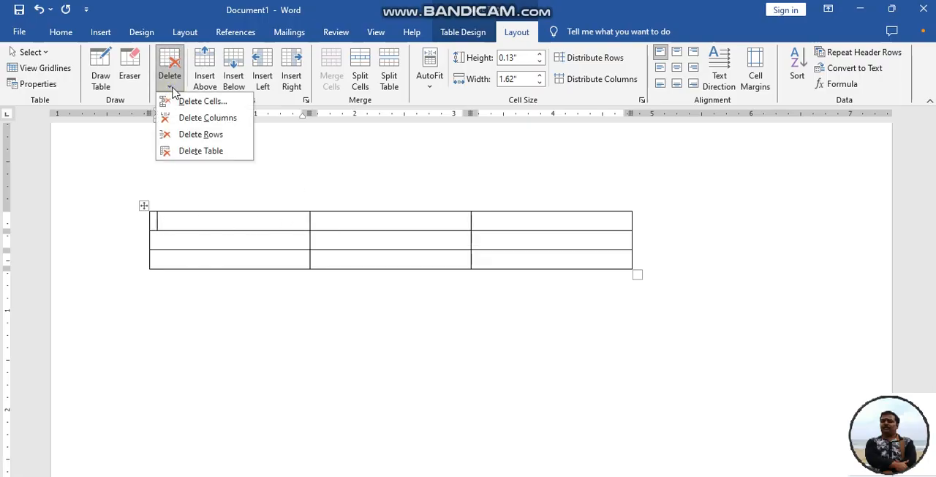
pyautogui.click(205, 137)
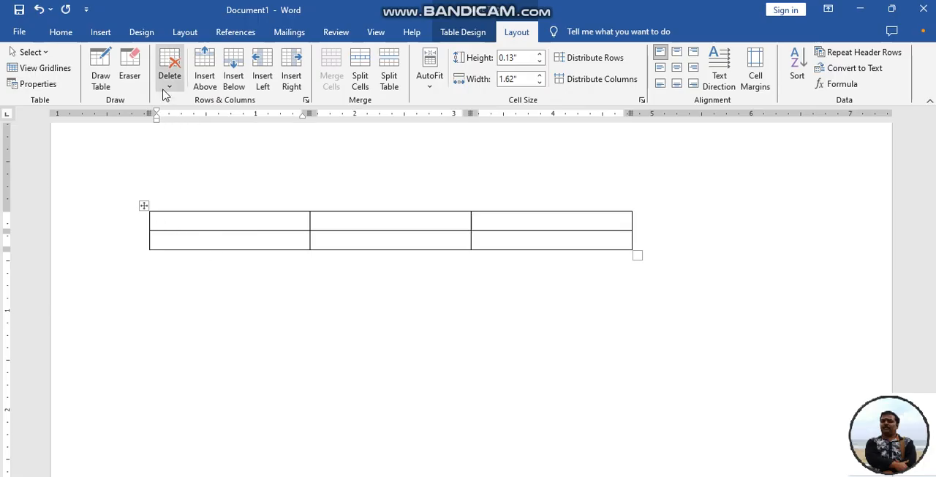
# Delete the entire remaining table from the document
pyautogui.click(480, 242)
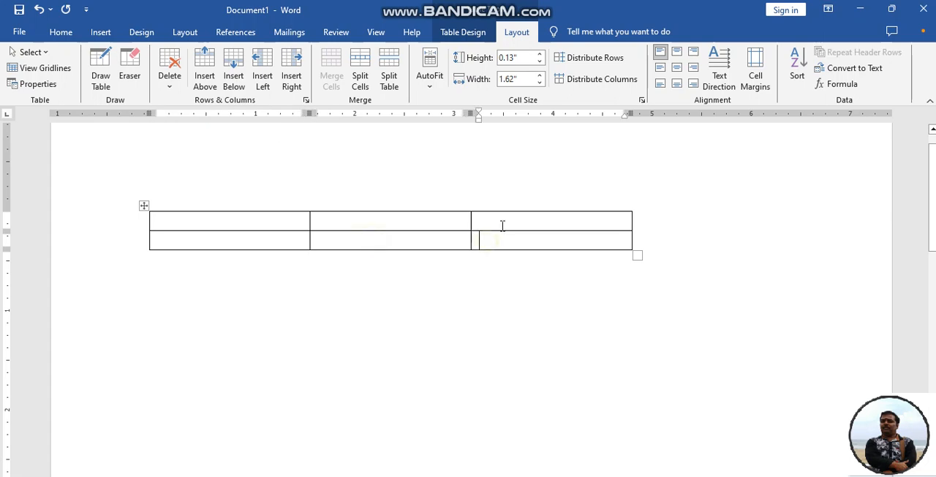
pyautogui.click(502, 225)
pyautogui.click(169, 77)
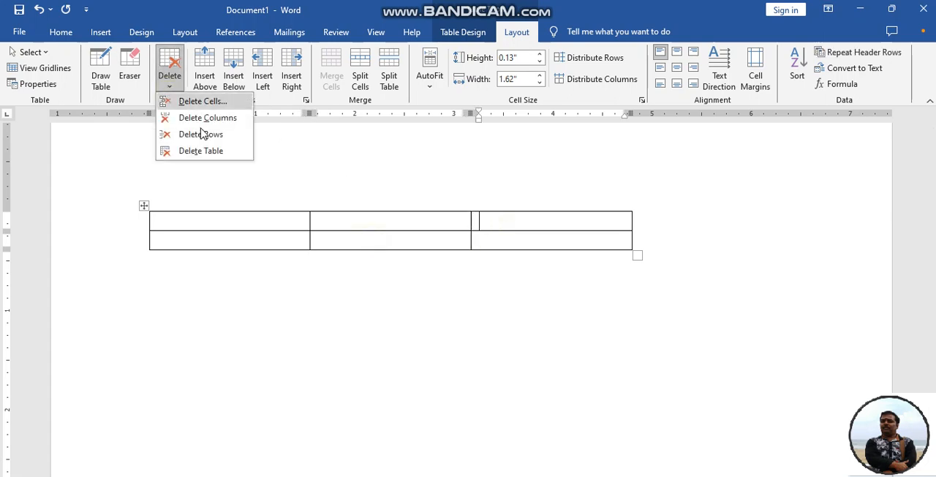
pyautogui.click(210, 150)
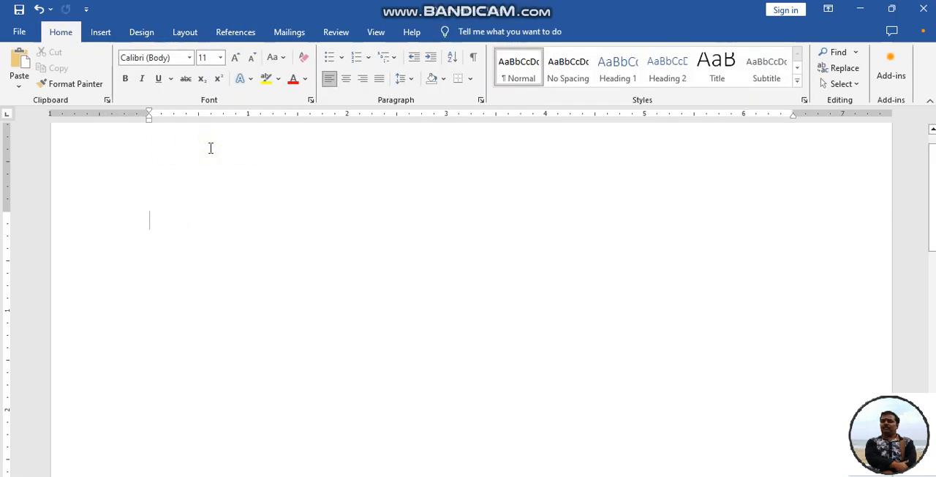
# Insert a table with 5 columns and 2 rows at automatic fixed column width
pyautogui.click(100, 31)
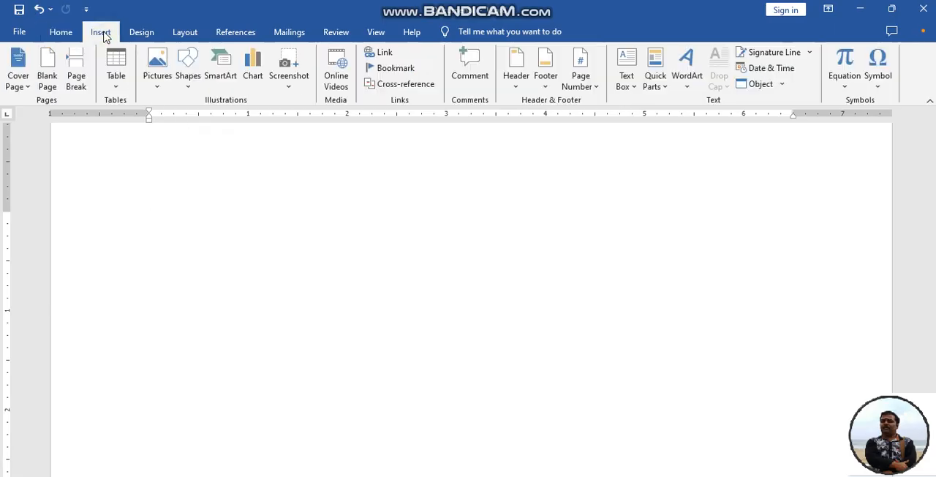
pyautogui.click(115, 86)
pyautogui.click(149, 223)
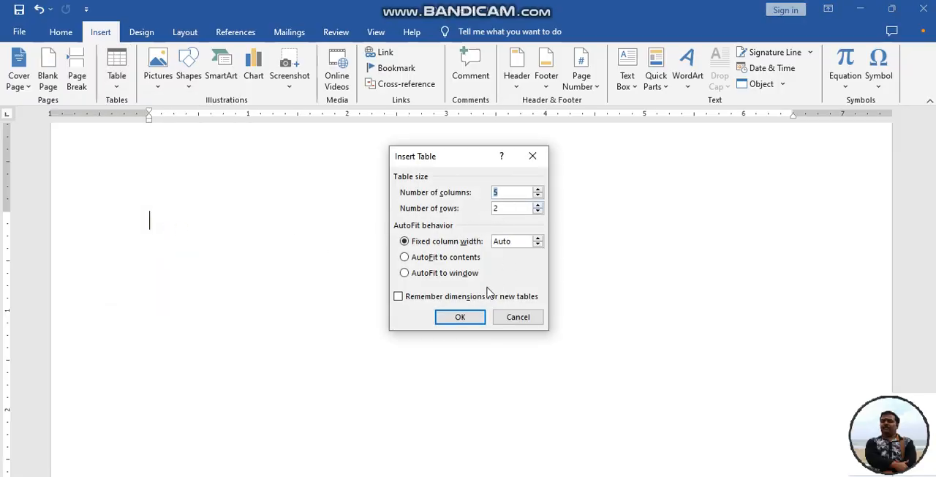
pyautogui.click(465, 316)
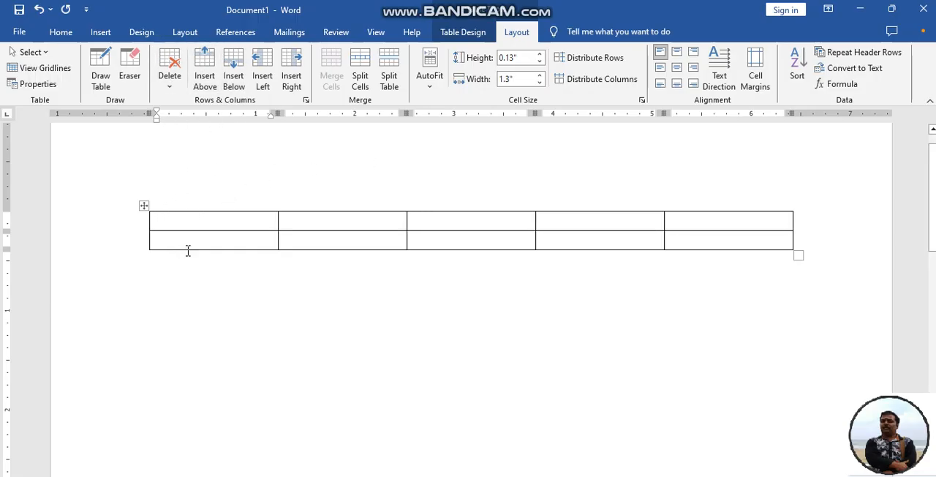
# Fill the five cells of the first row with sdf, sdf, sdf, fsd and sdf
pyautogui.write('sdf')
pyautogui.click(359, 226)
pyautogui.write('sdf')
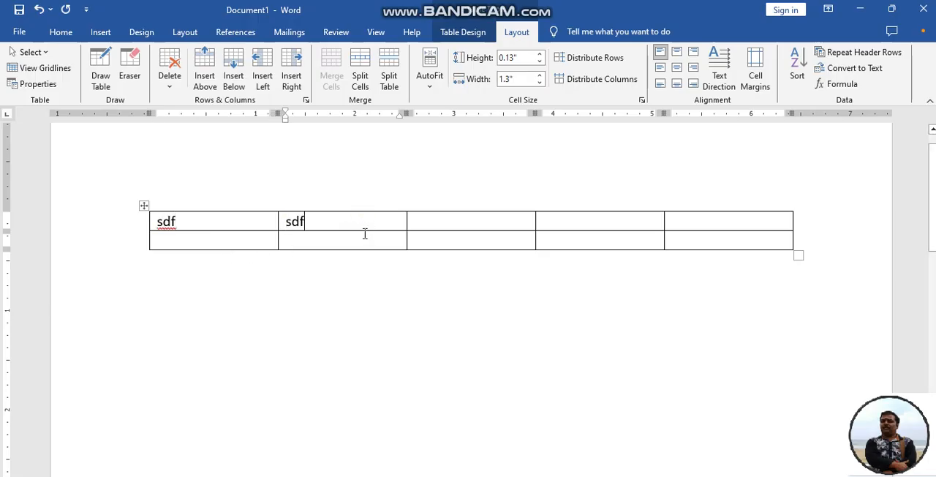
pyautogui.click(460, 221)
pyautogui.write('sdf')
pyautogui.click(585, 223)
pyautogui.write('fsd')
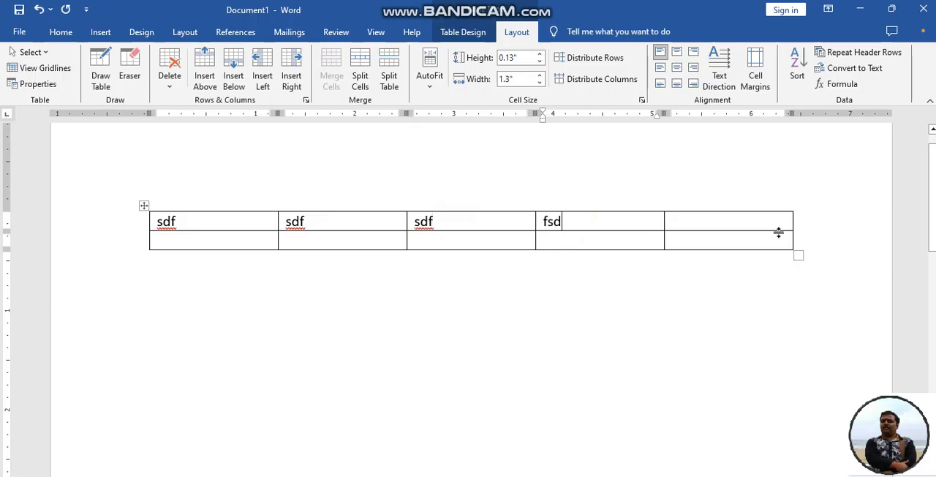
pyautogui.click(756, 224)
pyautogui.write('sdf')
# Enter dssd in the first cell of the second row
pyautogui.click(176, 241)
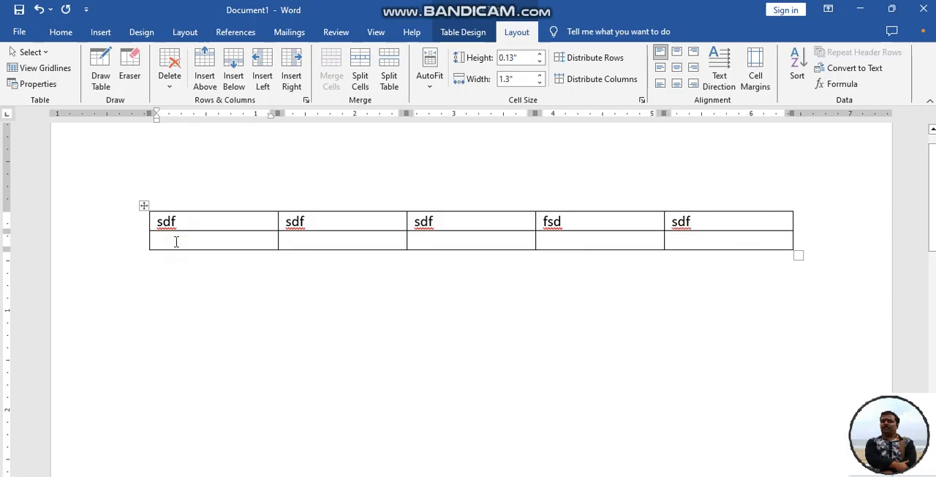
pyautogui.click(194, 215)
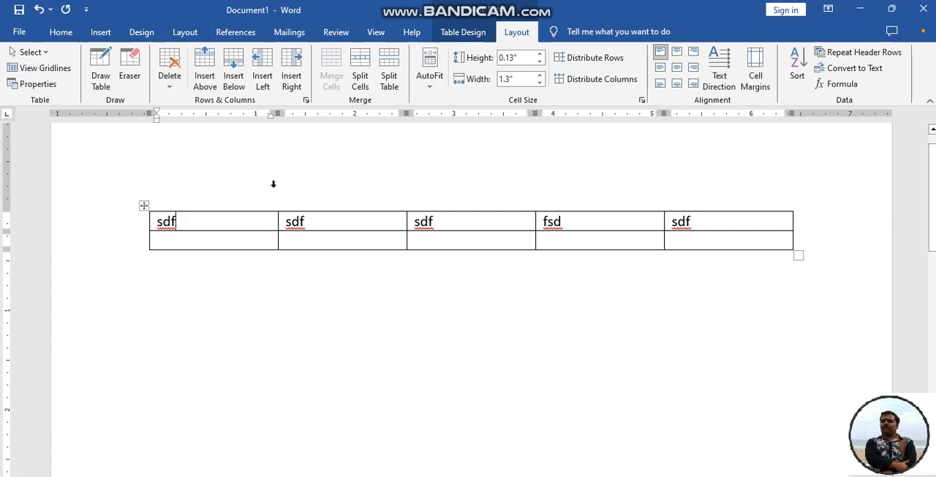
pyautogui.click(196, 238)
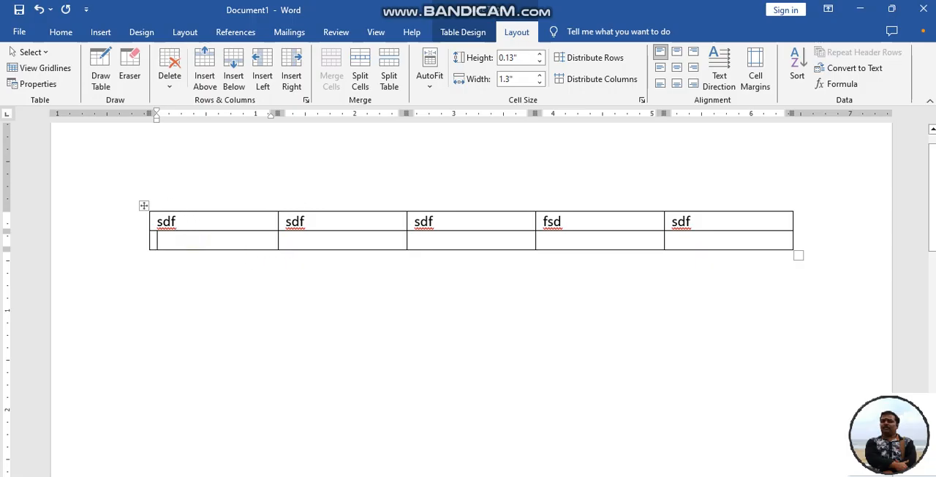
pyautogui.write('dssd')
# Insert one empty row above and one empty row below the row containing the sdf entries
pyautogui.click(202, 219)
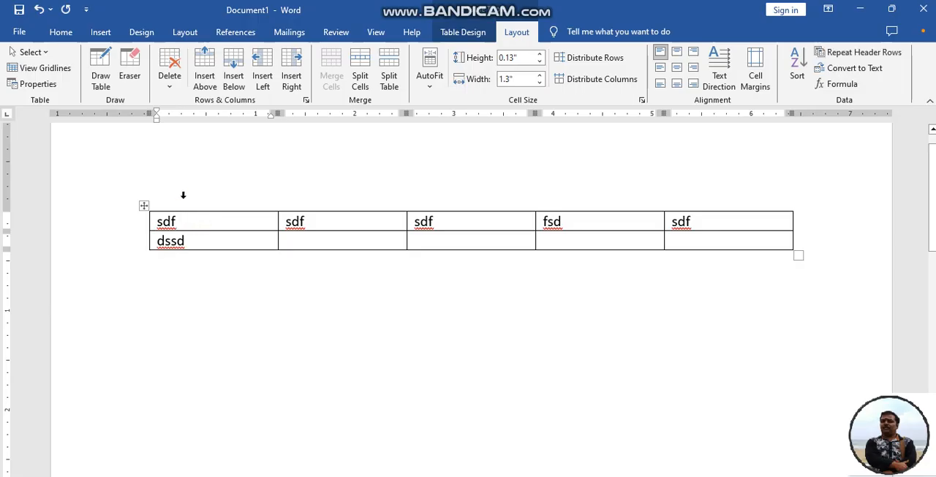
pyautogui.click(205, 75)
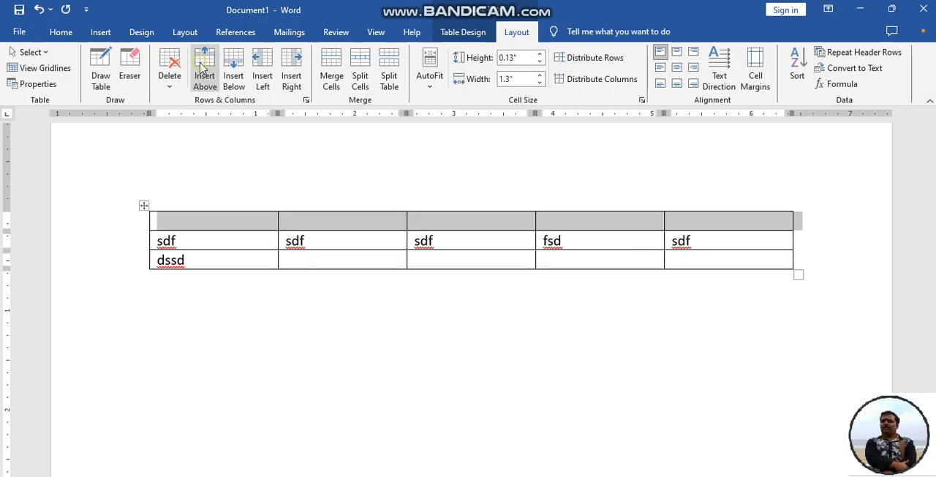
pyautogui.click(207, 242)
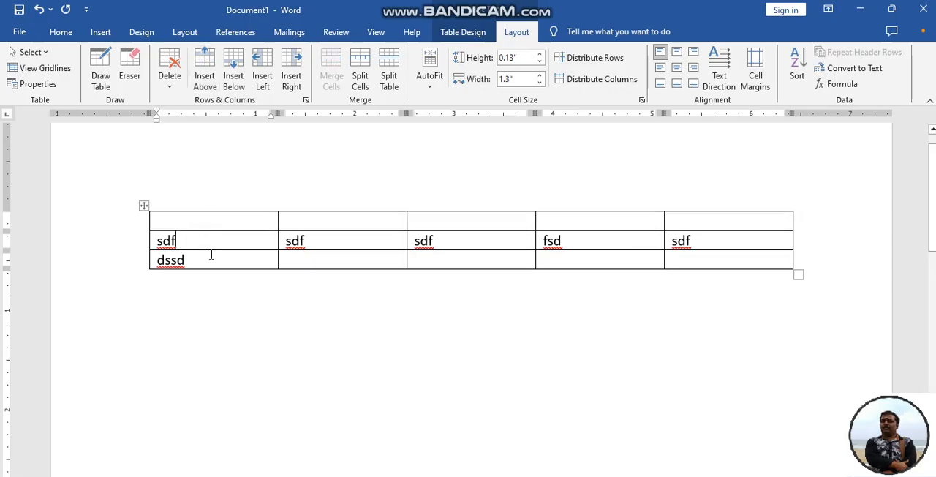
pyautogui.click(231, 77)
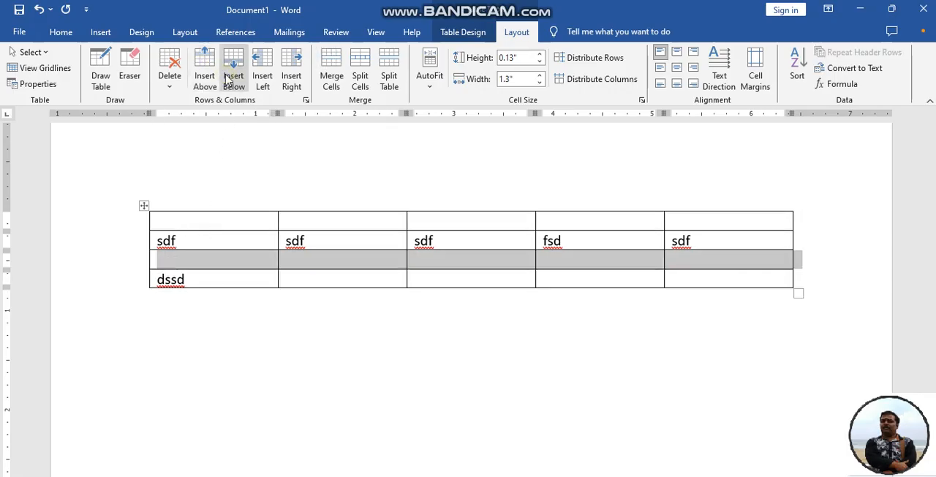
# Insert empty columns before and after the column containing the second sdf entry
pyautogui.click(333, 237)
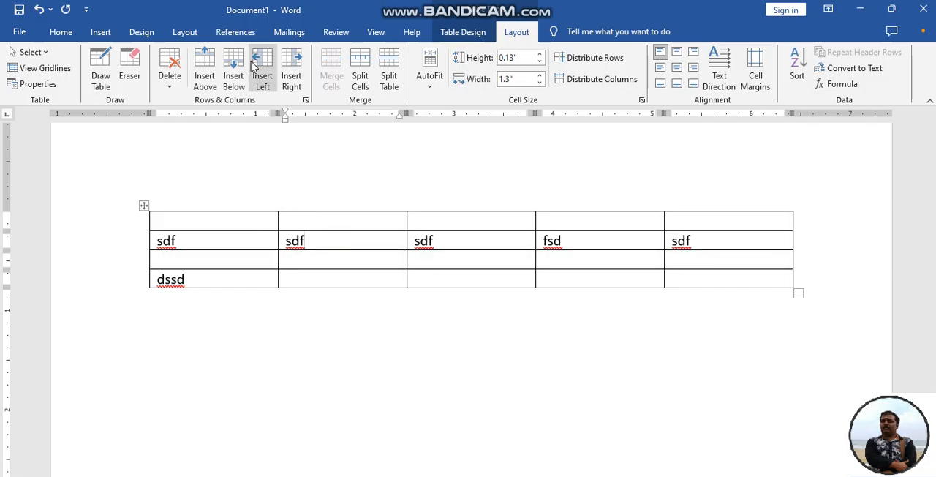
pyautogui.click(262, 77)
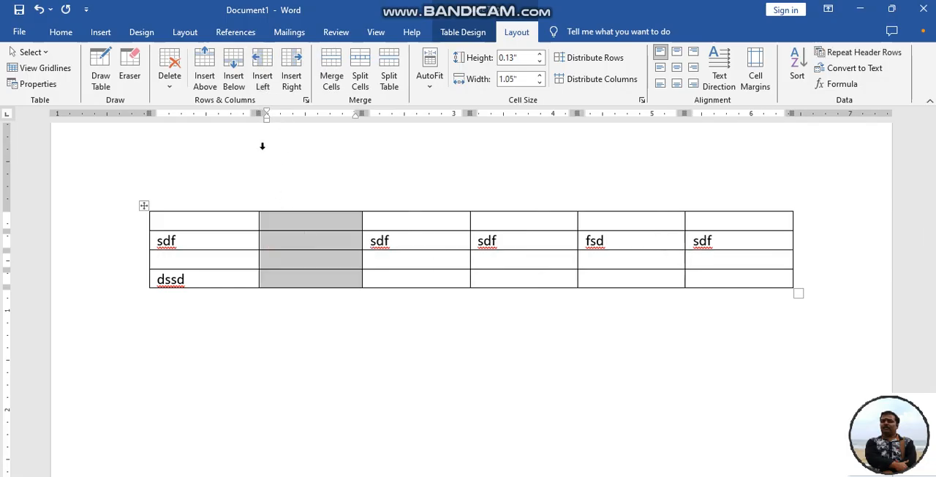
pyautogui.click(396, 243)
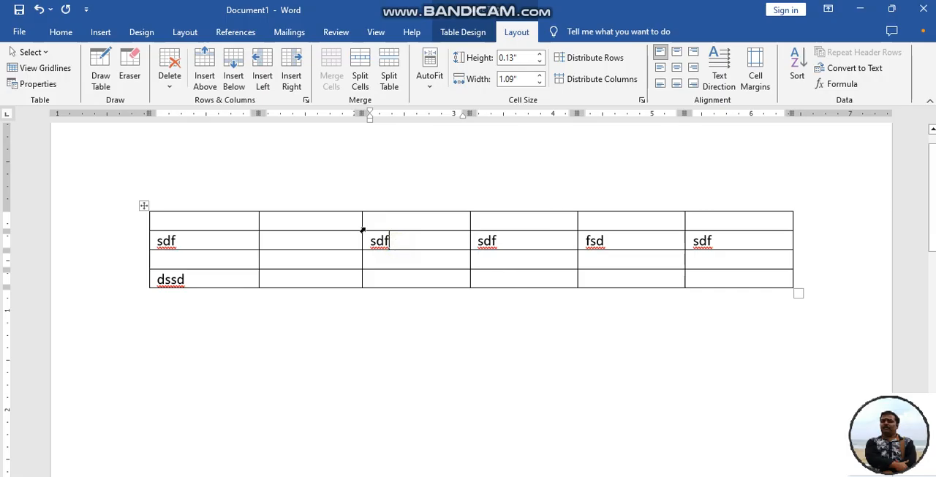
pyautogui.click(292, 76)
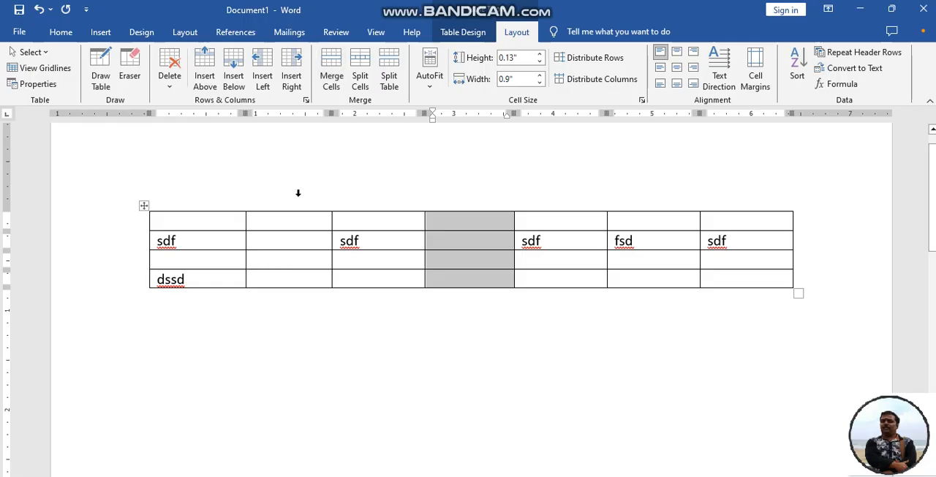
# Merge the first three cells of the top row, and erase the borders between the fourth, fifth and sixth cells of that row
pyautogui.moveTo(226, 218); pyautogui.dragTo(401, 224)
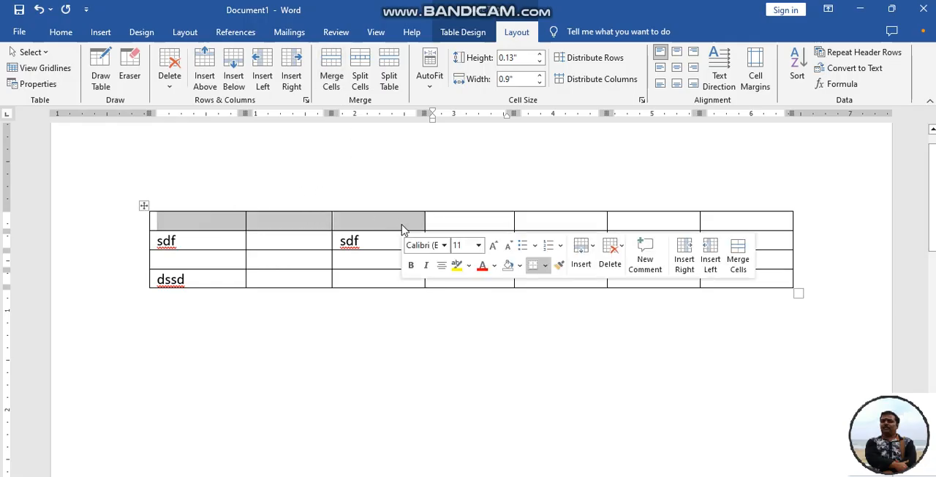
pyautogui.click(329, 66)
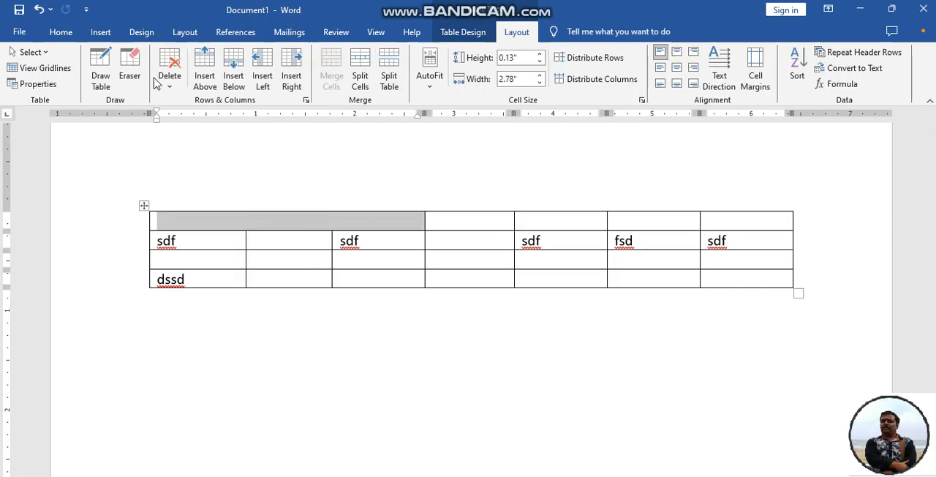
pyautogui.click(129, 69)
pyautogui.click(515, 221)
pyautogui.click(520, 220)
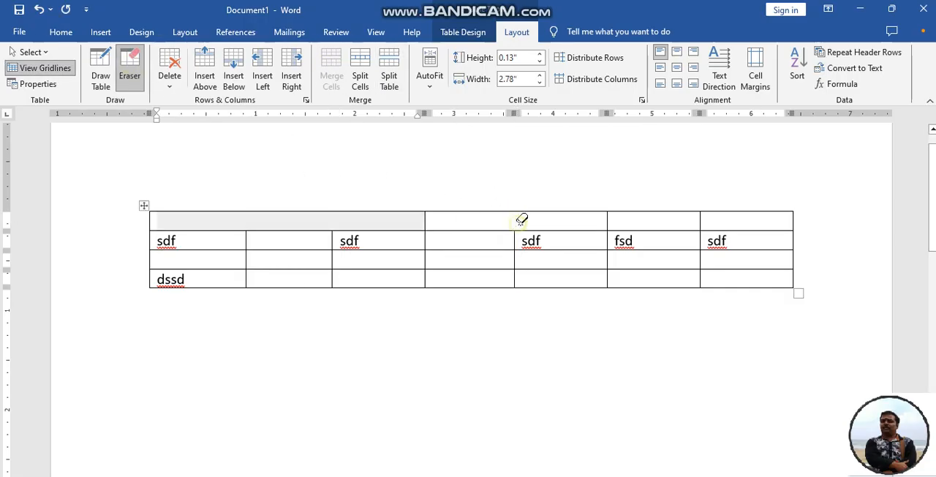
pyautogui.click(610, 221)
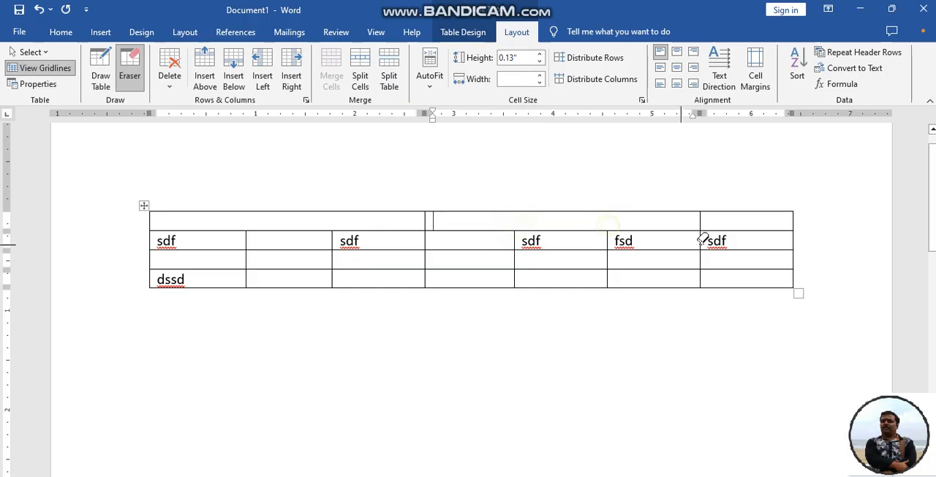
pyautogui.click(706, 219)
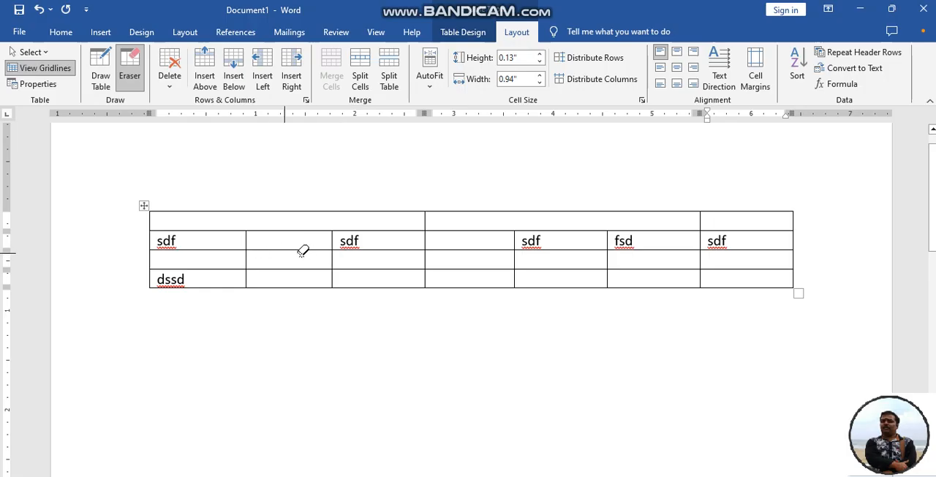
pyautogui.click(142, 72)
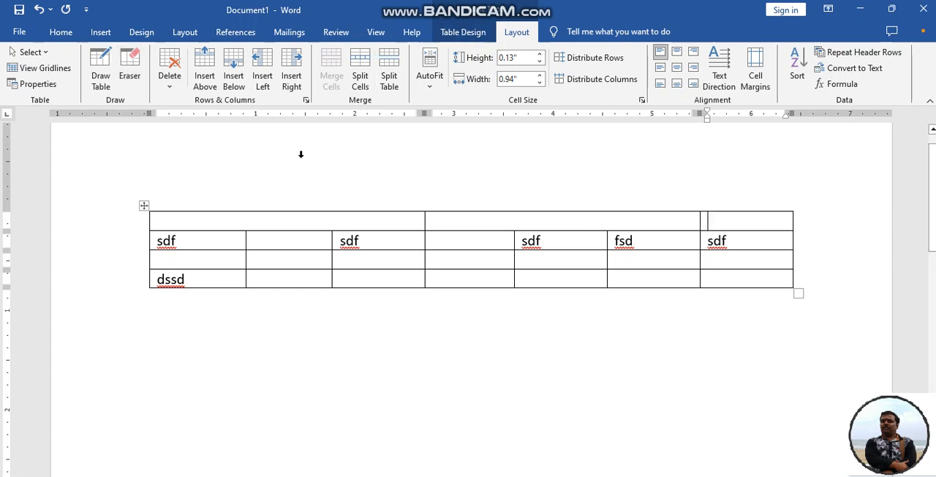
# Split the merged first cell of the top row into 3 columns and 2 rows
pyautogui.click(271, 220)
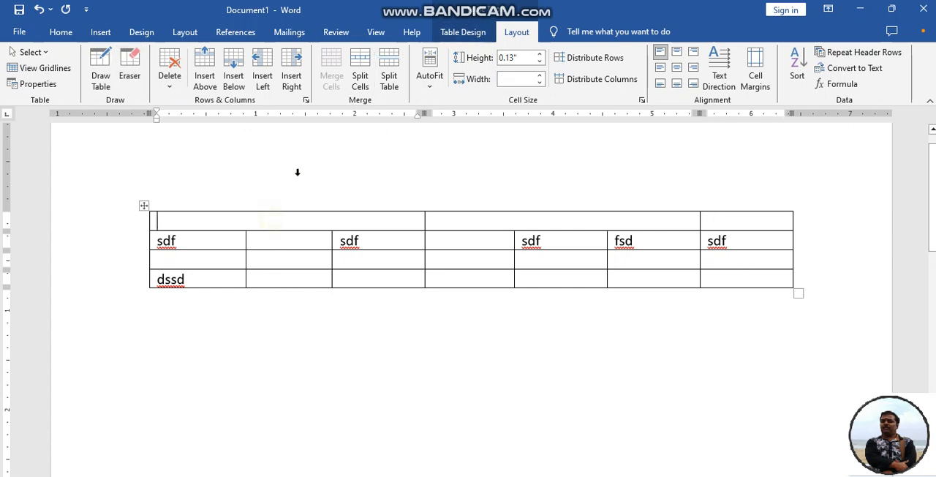
pyautogui.click(360, 79)
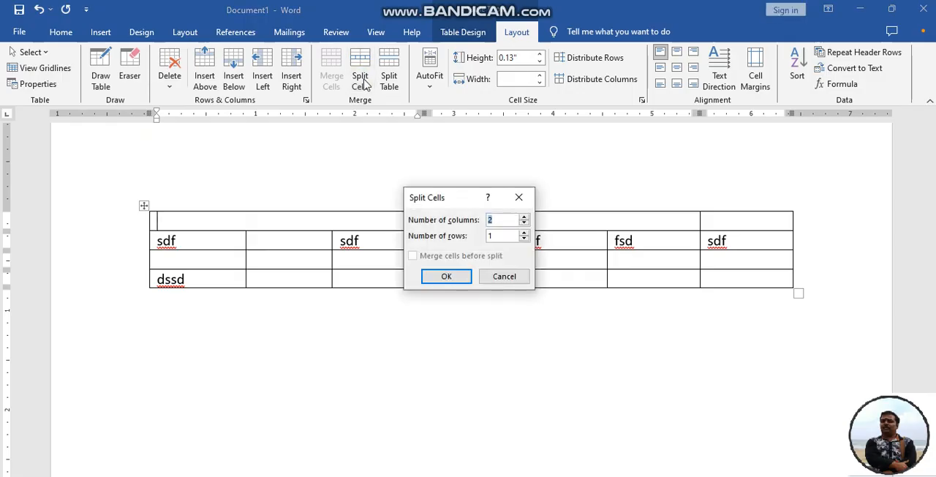
pyautogui.click(524, 233)
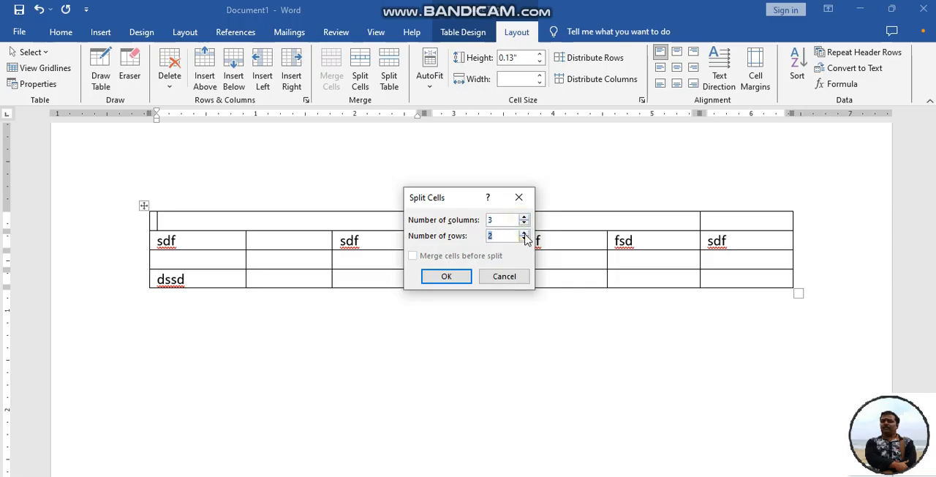
pyautogui.click(446, 277)
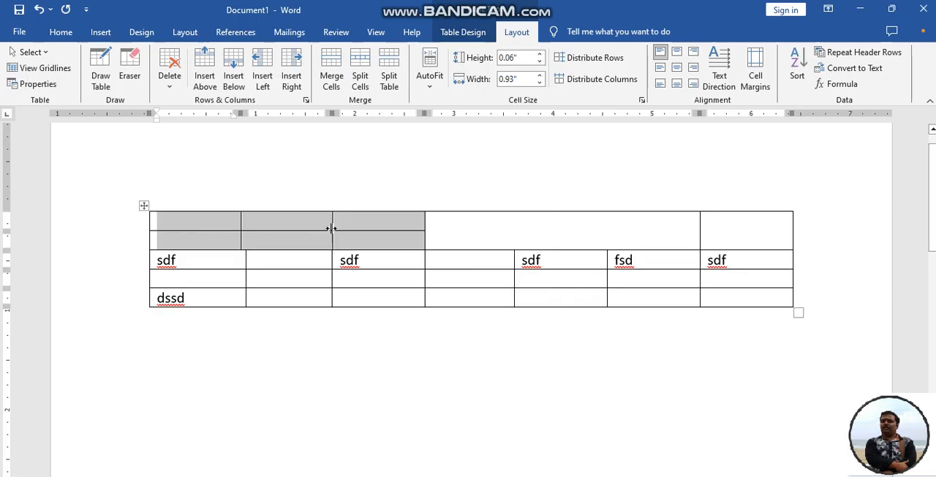
# Split the table in two at the empty row above the dssd row
pyautogui.click(192, 277)
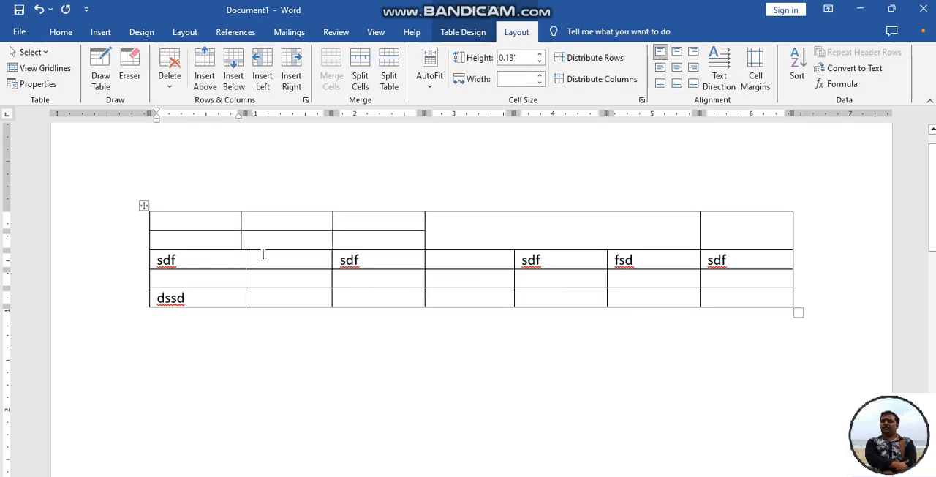
pyautogui.click(390, 78)
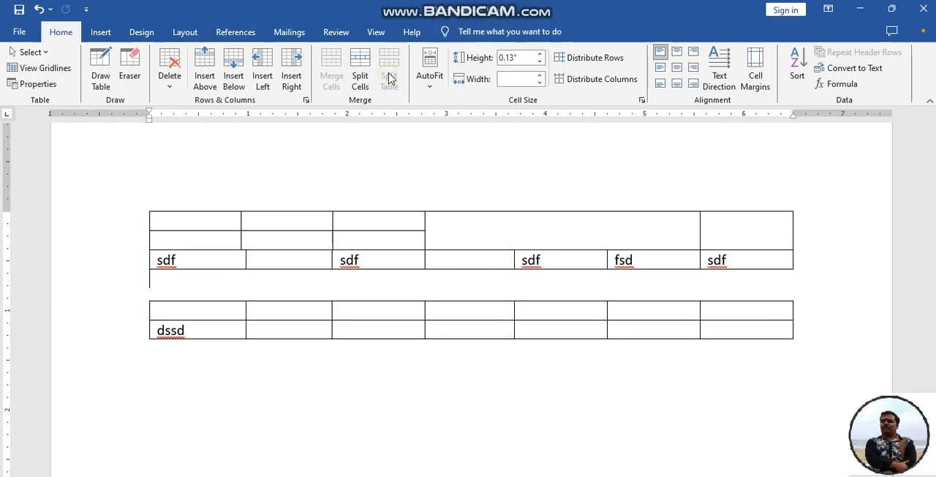
pyautogui.click(275, 249)
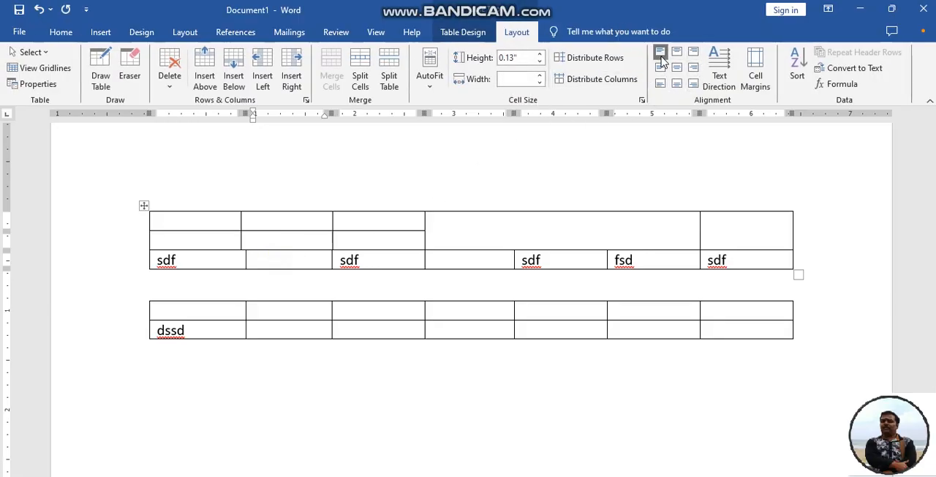
# Align the fifth column's sdf entry top center, and enlarge the upper table so its last row is about 0.44" high
pyautogui.click(543, 256)
pyautogui.click(678, 56)
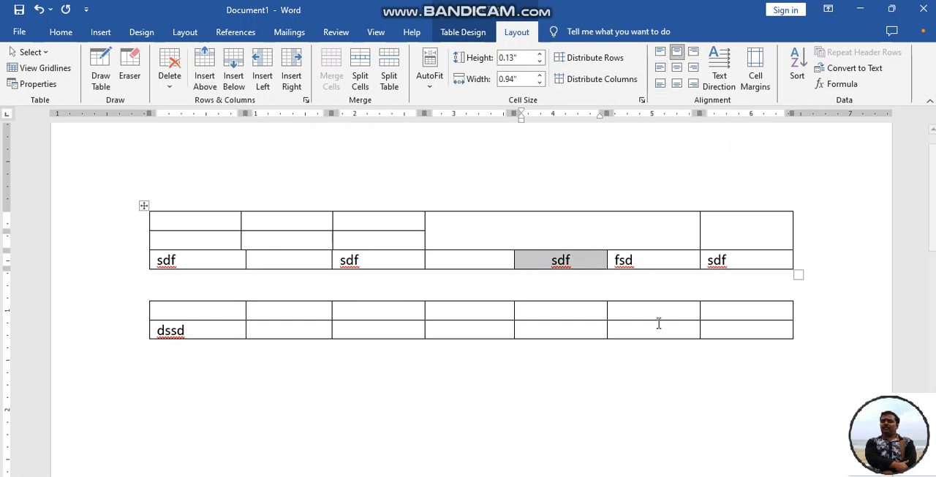
pyautogui.moveTo(799, 275); pyautogui.dragTo(803, 339)
# Try bottom center, bottom left and bottom right alignment on the fifth column's sdf entry, finishing with it centered horizontally and vertically
pyautogui.click(605, 258)
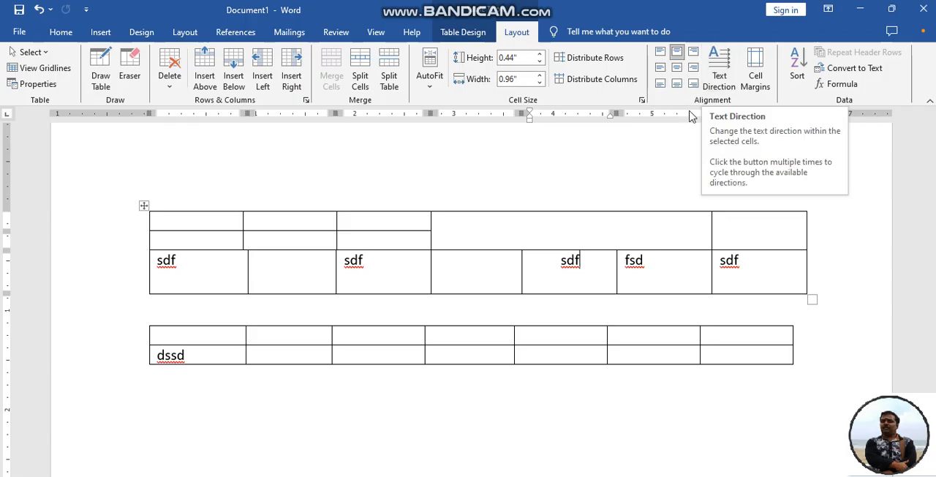
pyautogui.click(676, 86)
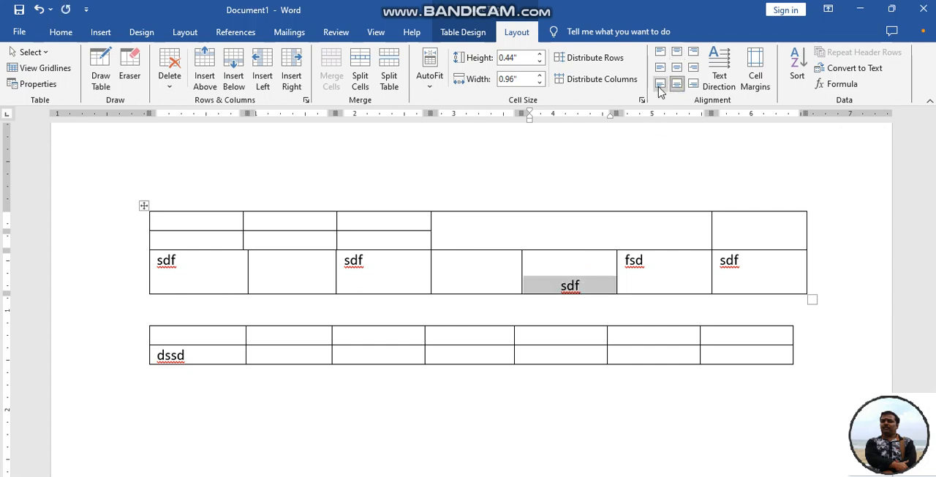
pyautogui.click(661, 85)
pyautogui.click(693, 86)
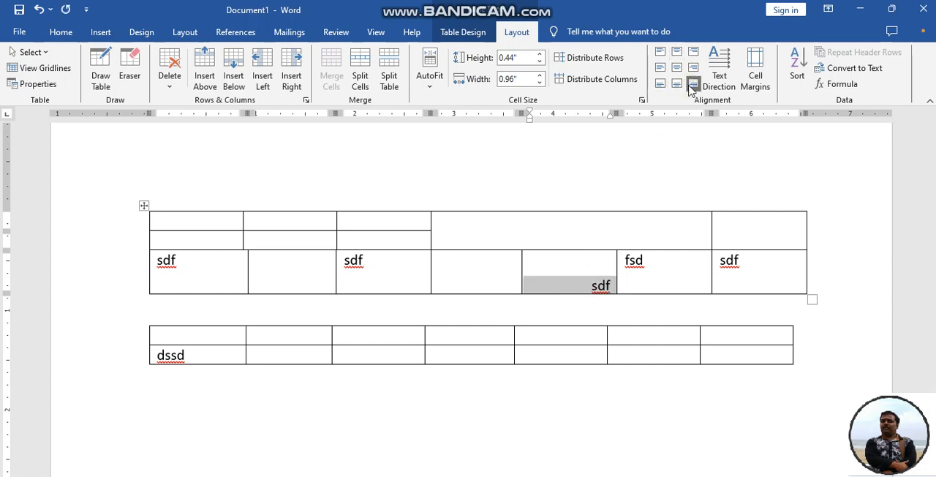
pyautogui.click(676, 68)
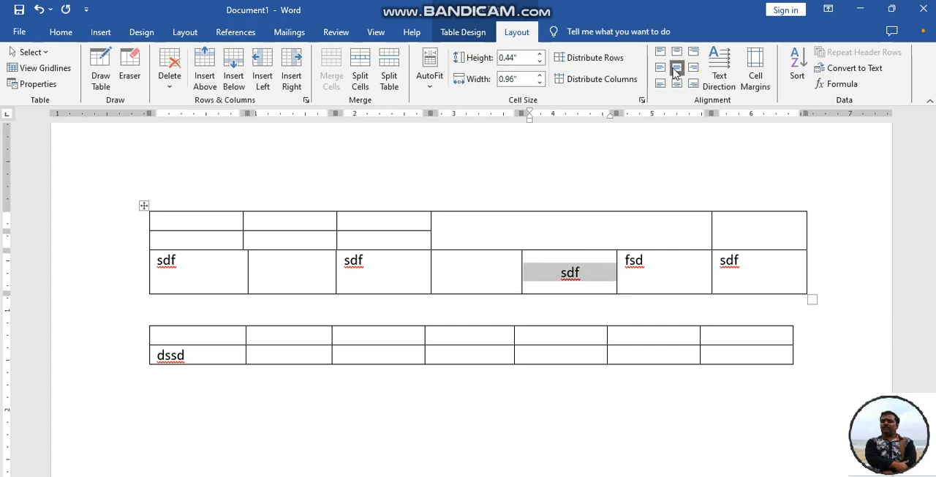